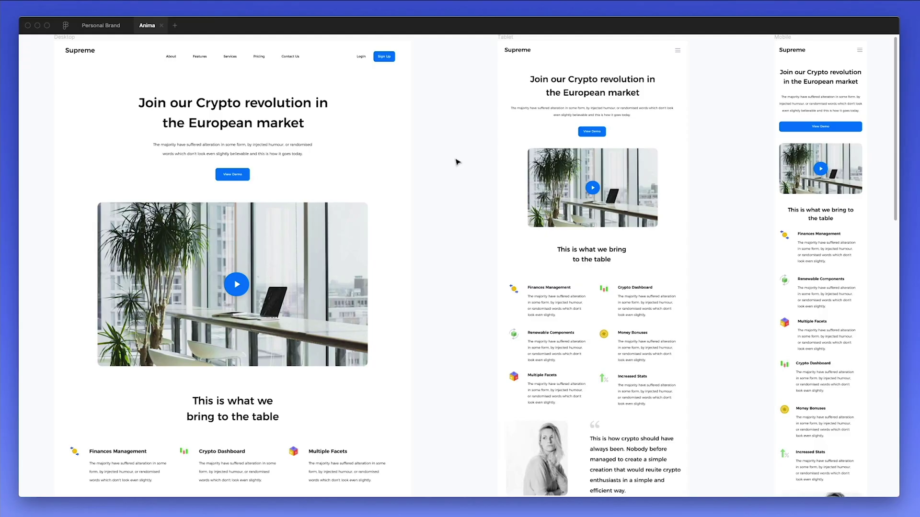
# - Scroll down through the current Anima guide page
pyautogui.scroll(-5, 456, 162)
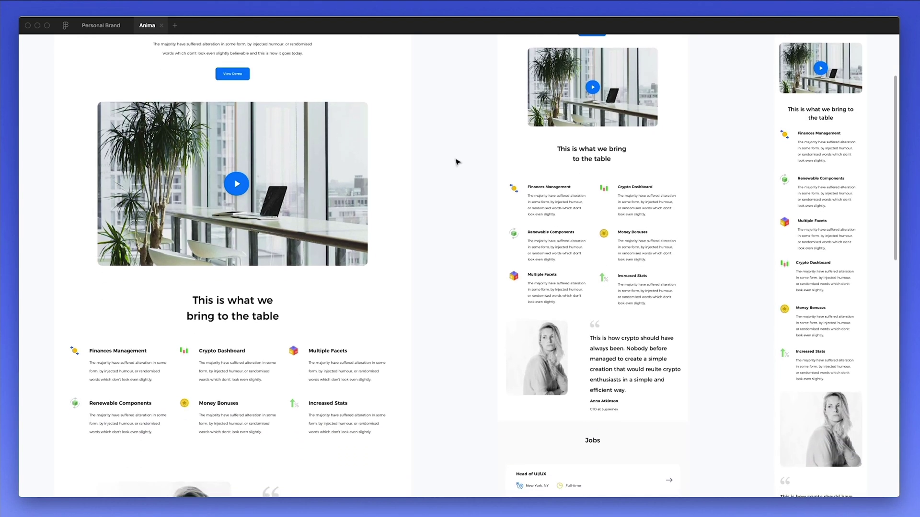
pyautogui.scroll(-8, 456, 162)
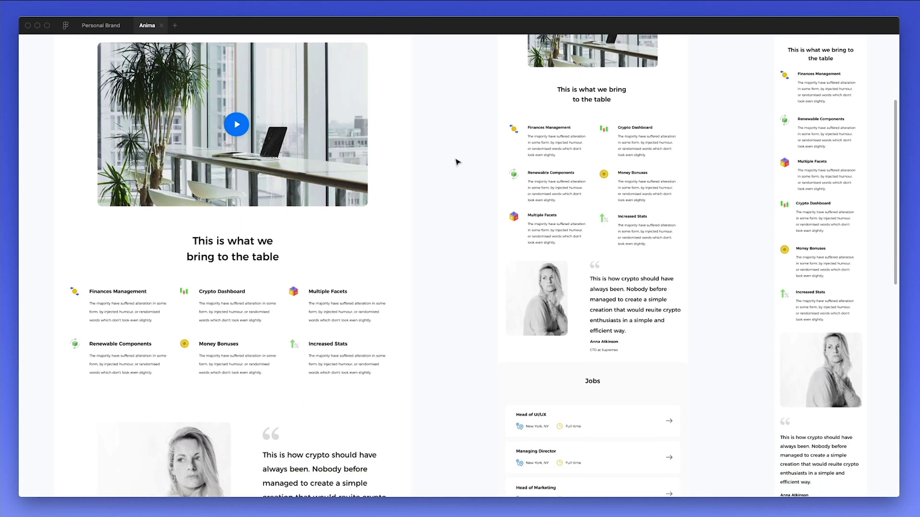
pyautogui.scroll(-8, 457, 162)
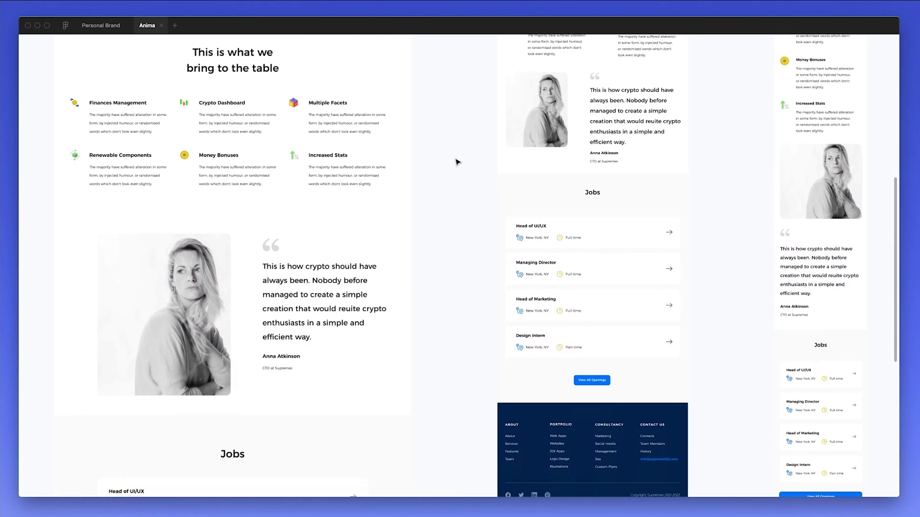
pyautogui.scroll(-2, 456, 162)
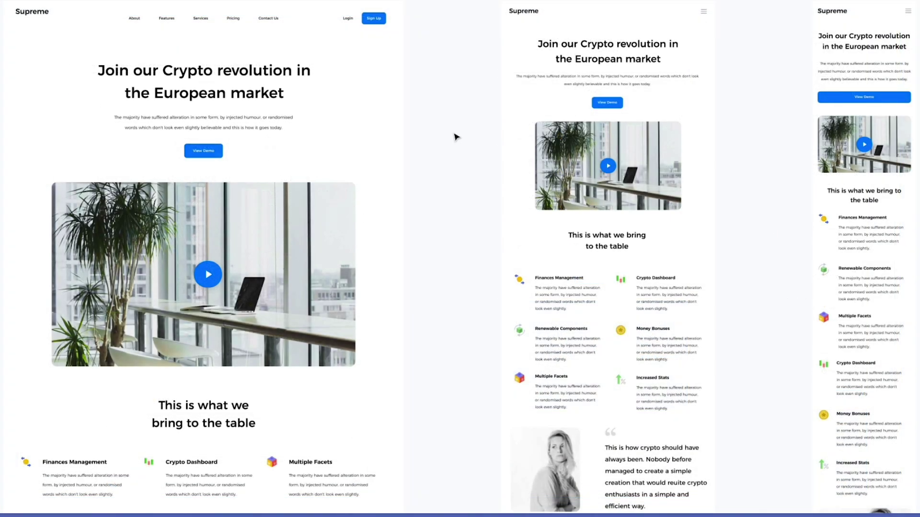
pyautogui.scroll(-6, 456, 138)
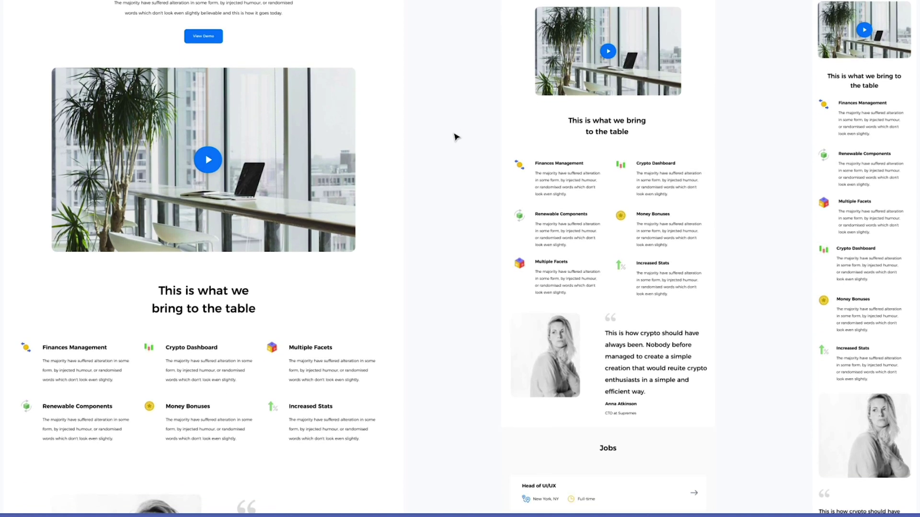
pyautogui.scroll(-6, 456, 137)
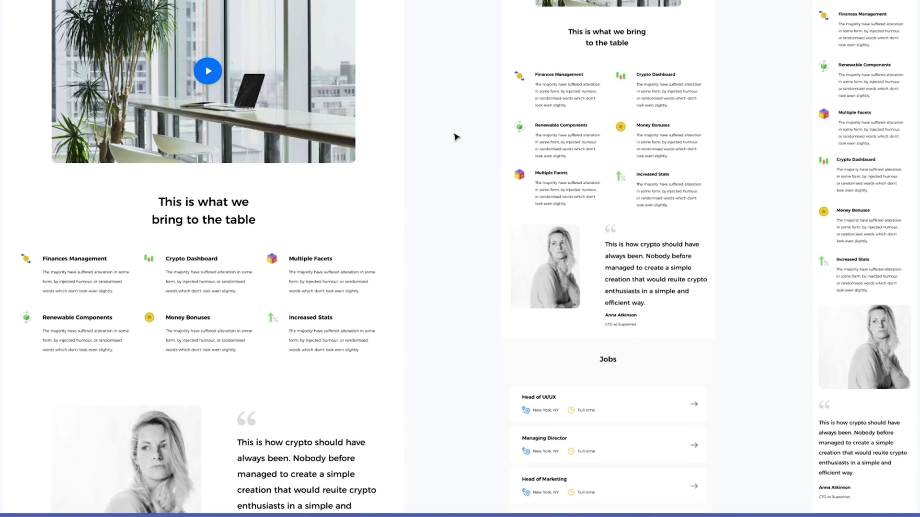
pyautogui.scroll(-9, 456, 138)
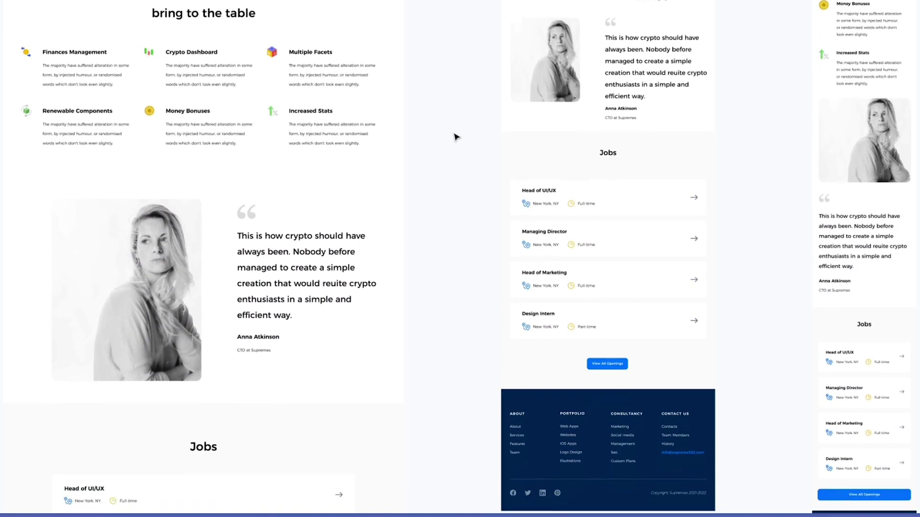
pyautogui.scroll(-4, 456, 138)
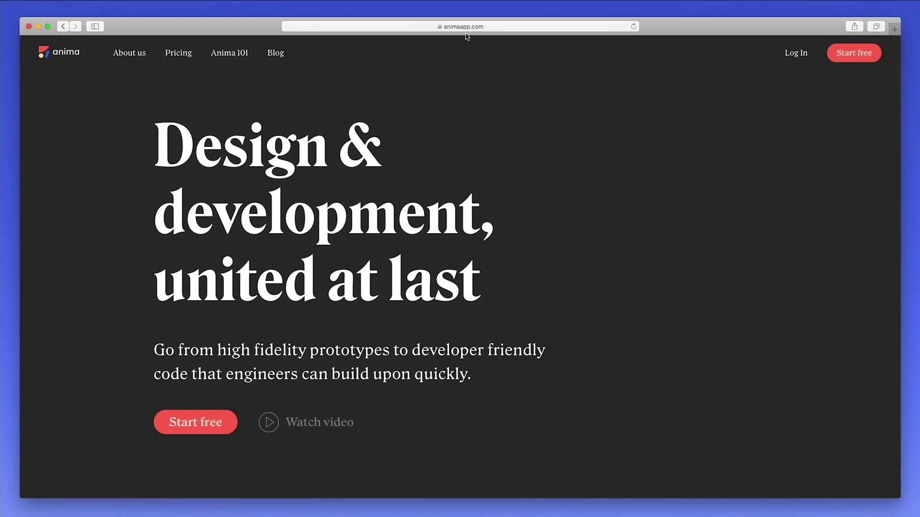
# - Open the Anima 101 introduction and read down through the code mode and team collaboration sections
pyautogui.click(231, 57)
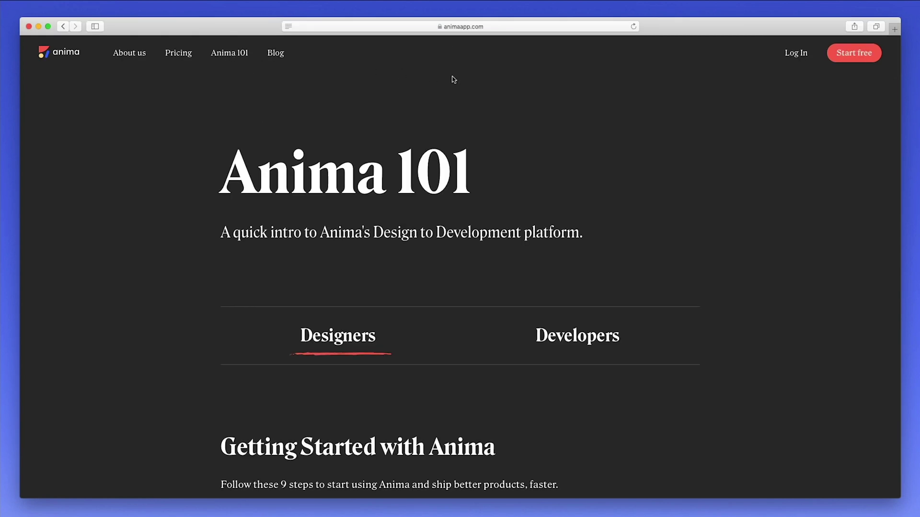
pyautogui.scroll(-5, 678, 148)
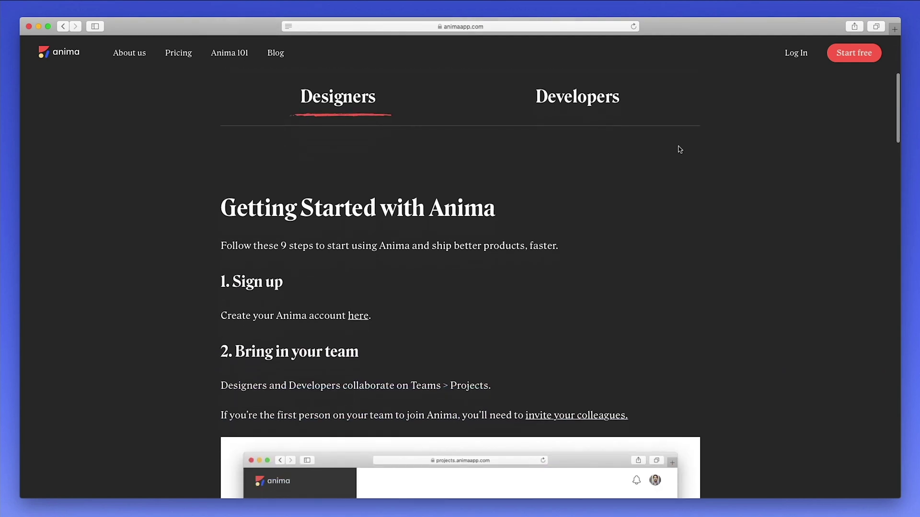
pyautogui.scroll(1, 552, 159)
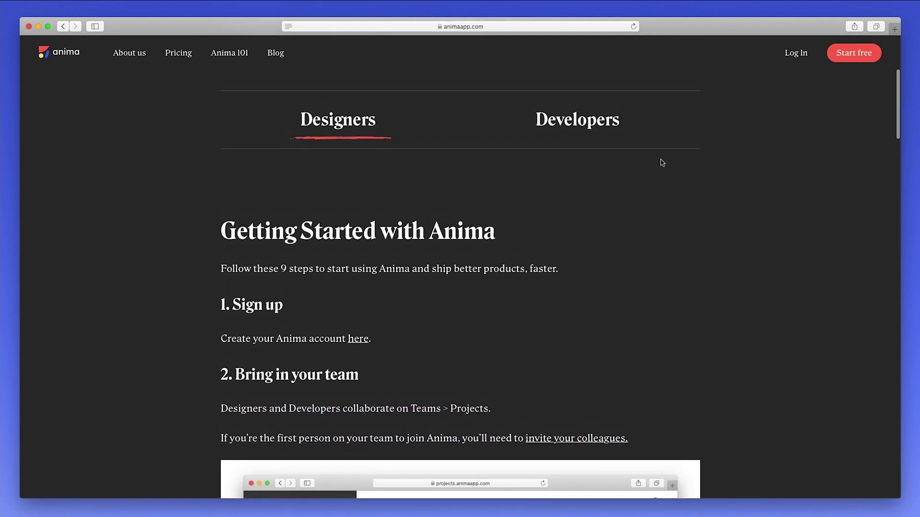
pyautogui.scroll(-5, 832, 191)
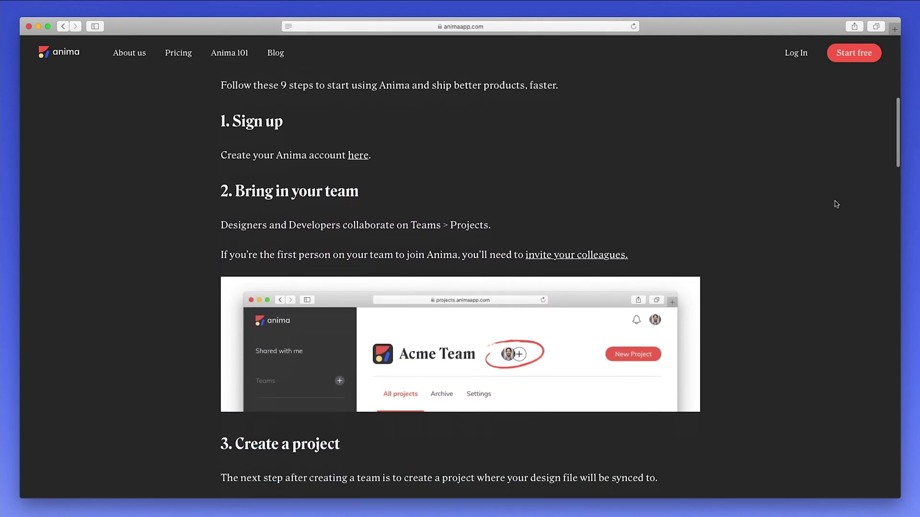
pyautogui.scroll(-8, 836, 204)
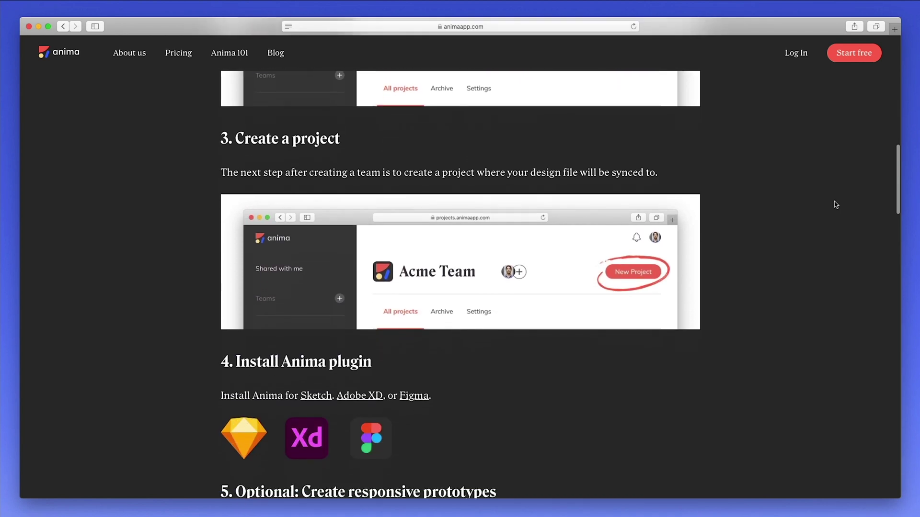
pyautogui.scroll(-5, 833, 206)
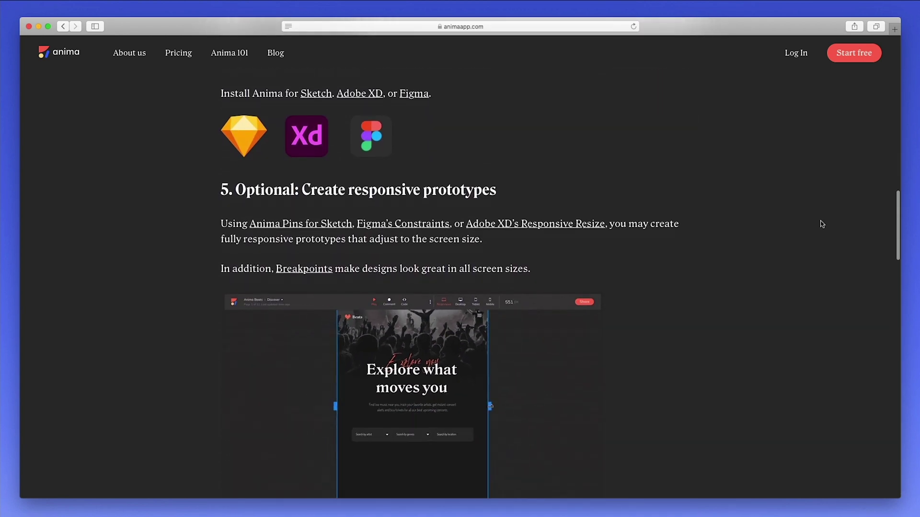
pyautogui.scroll(3, 790, 225)
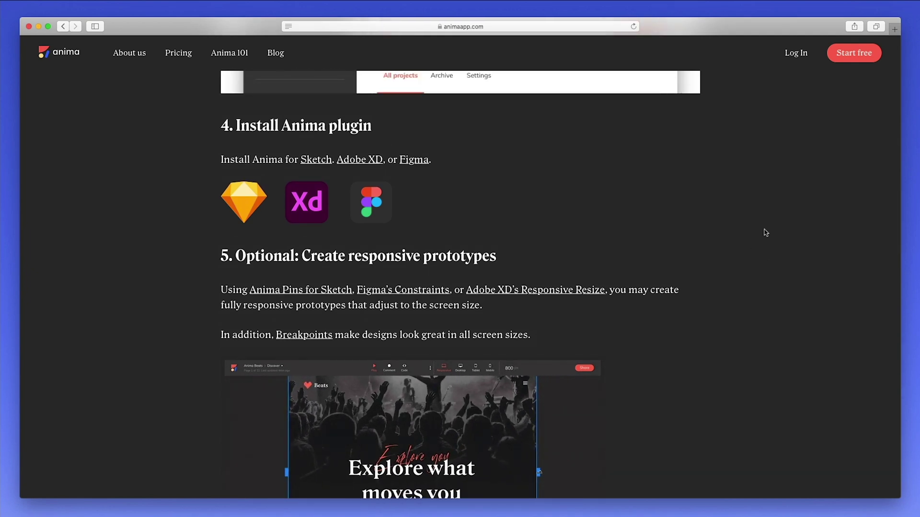
pyautogui.scroll(-5, 766, 232)
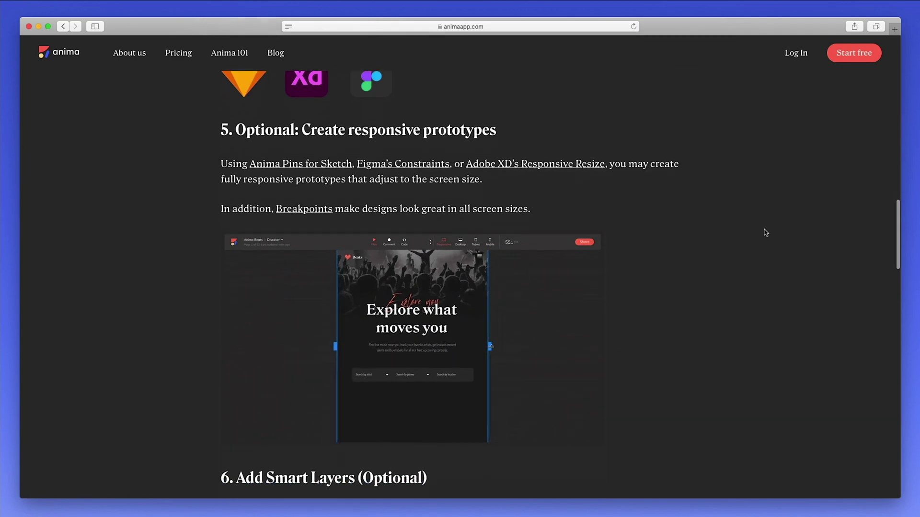
pyautogui.scroll(-3, 765, 232)
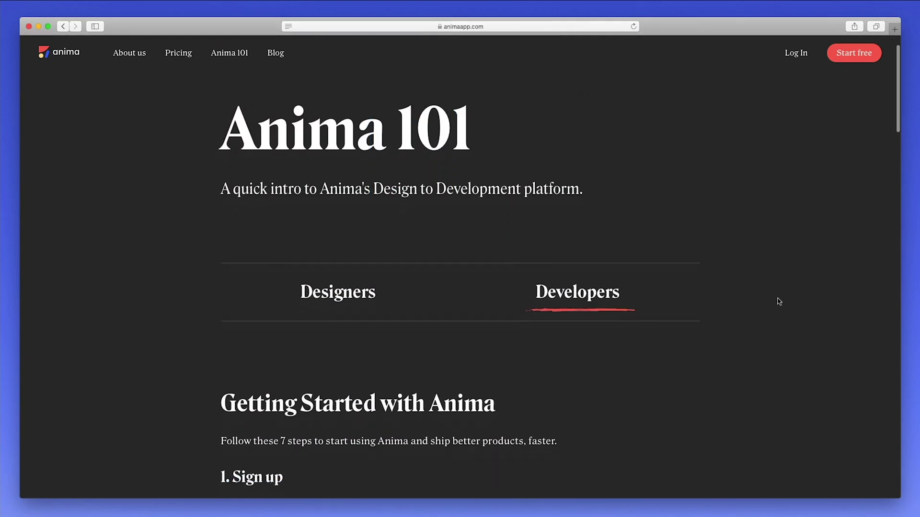
pyautogui.scroll(-10, 779, 301)
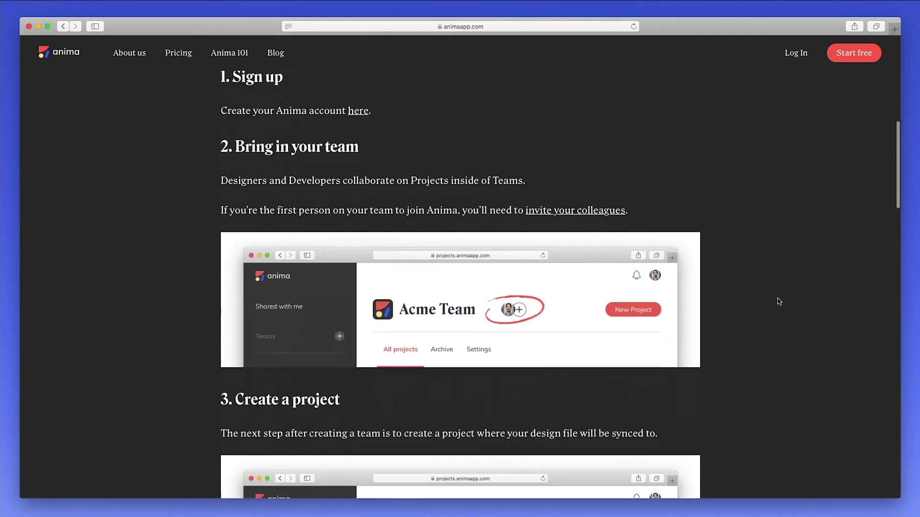
pyautogui.scroll(-6, 779, 301)
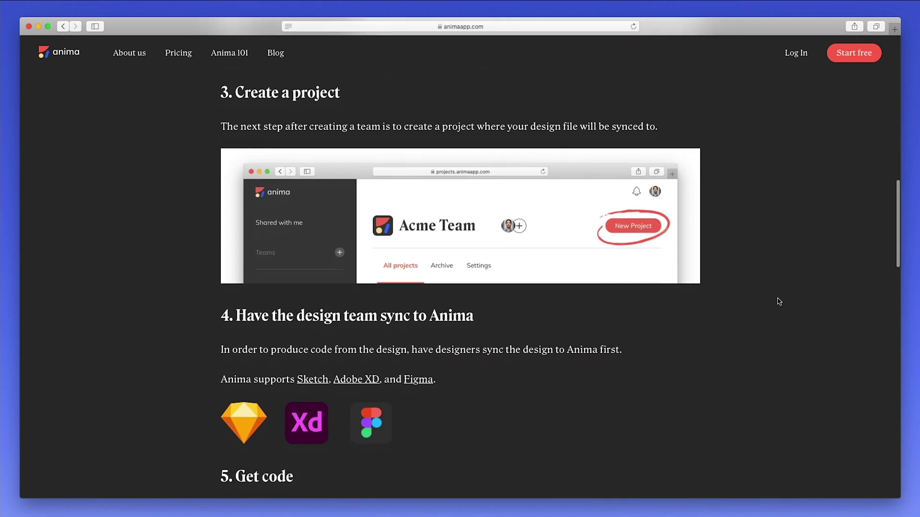
pyautogui.scroll(-5, 779, 302)
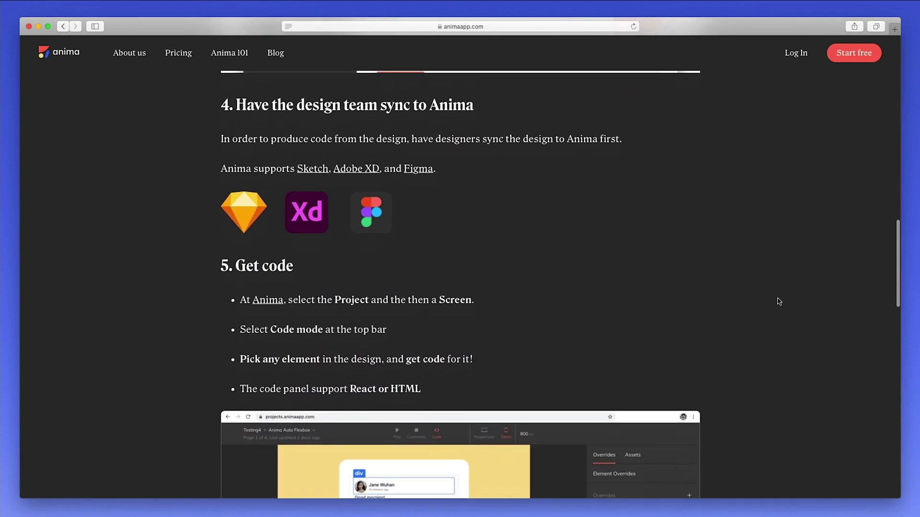
pyautogui.scroll(-1, 779, 301)
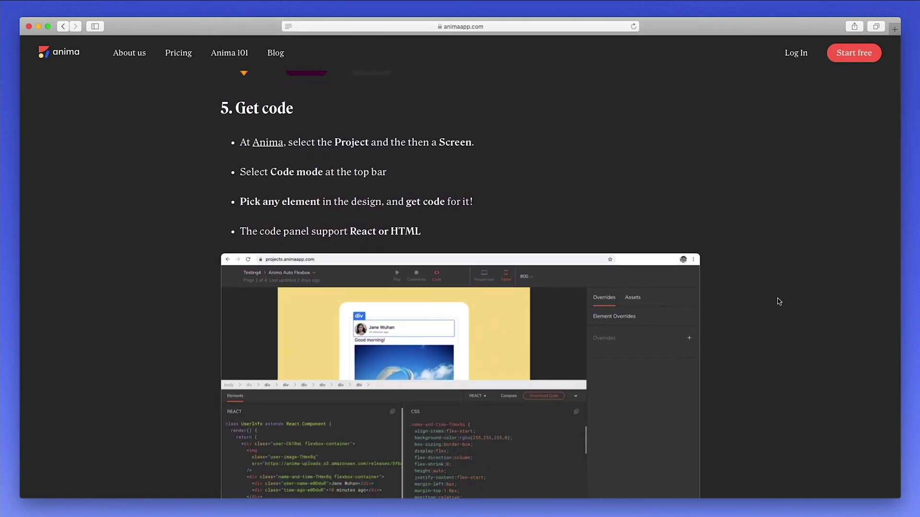
pyautogui.scroll(-3, 779, 301)
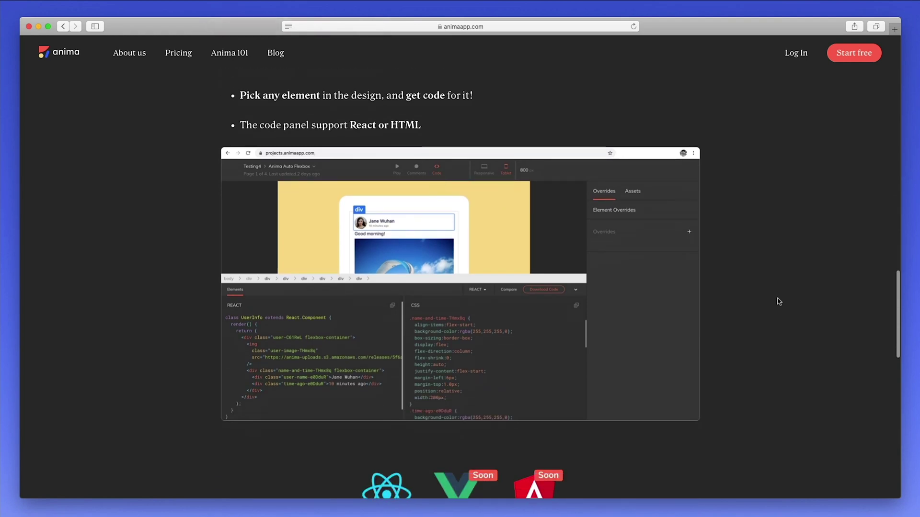
pyautogui.scroll(-6, 779, 301)
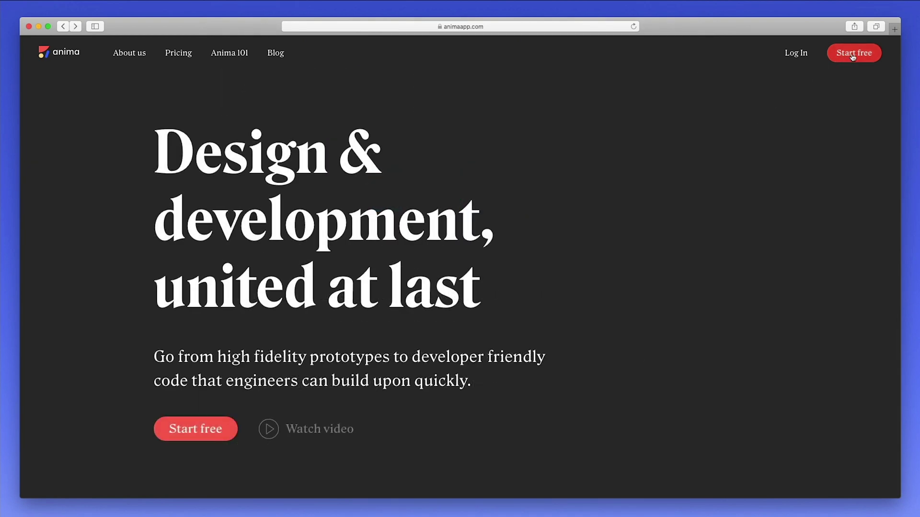
# - Start the free account sign-up from the header's Start free button
pyautogui.click(853, 56)
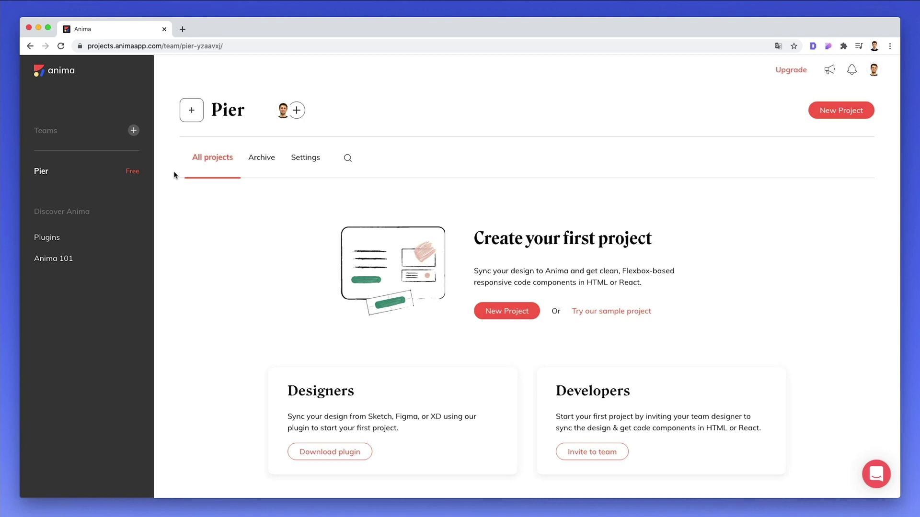
# - Start creating a new team, then cancel back to the Pier dashboard
pyautogui.click(134, 131)
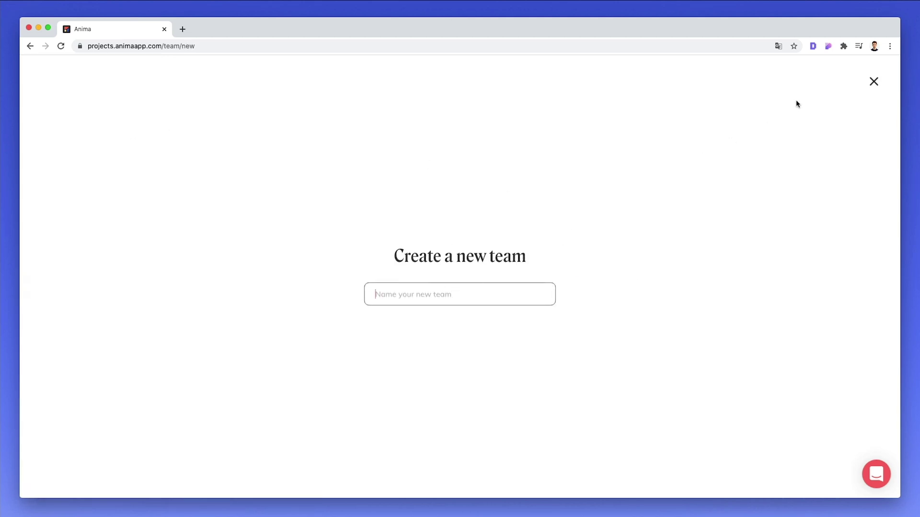
pyautogui.click(874, 83)
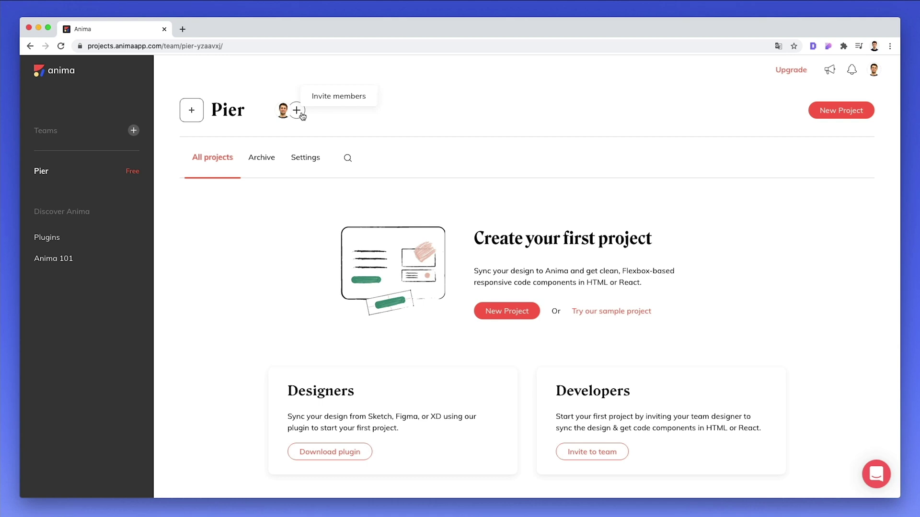
# - Paste the invitee's e-mail on the invite page and keep the Contributor role
pyautogui.click(301, 113)
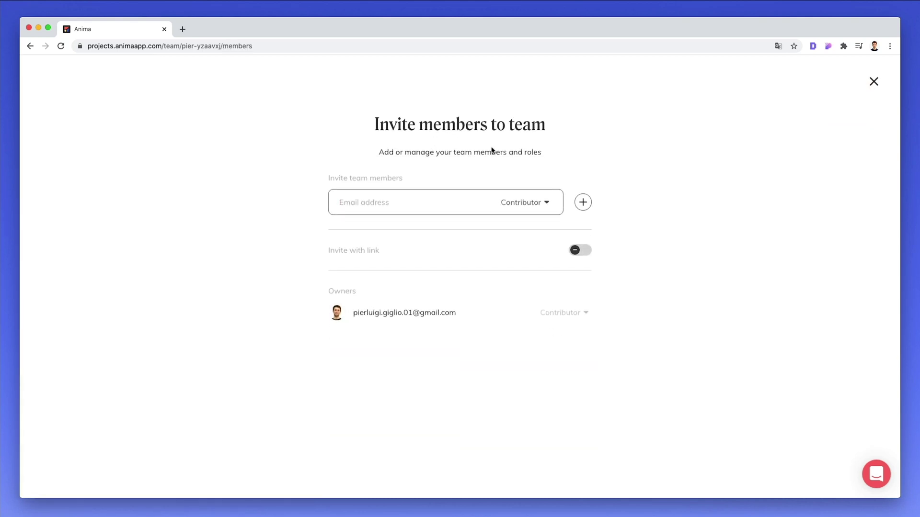
pyautogui.click(401, 208)
pyautogui.press('super+v')
pyautogui.click(527, 203)
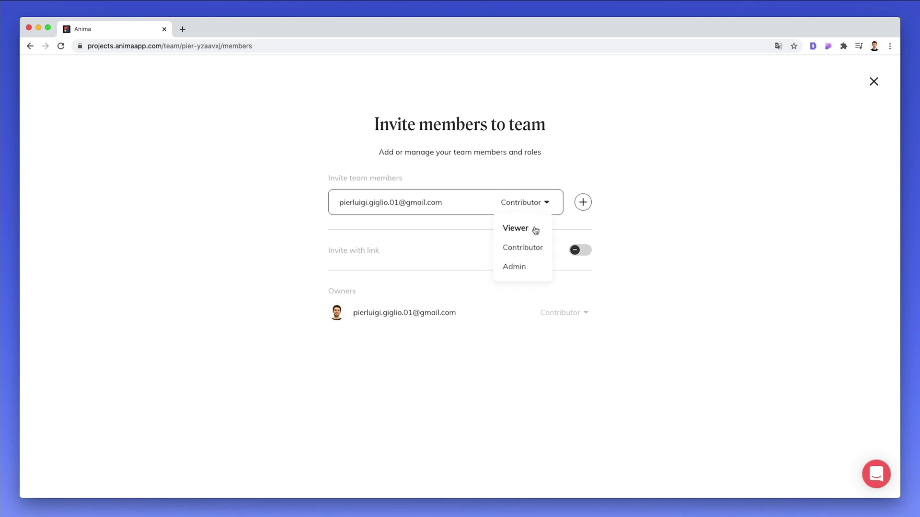
pyautogui.click(557, 250)
pyautogui.click(530, 203)
pyautogui.click(418, 252)
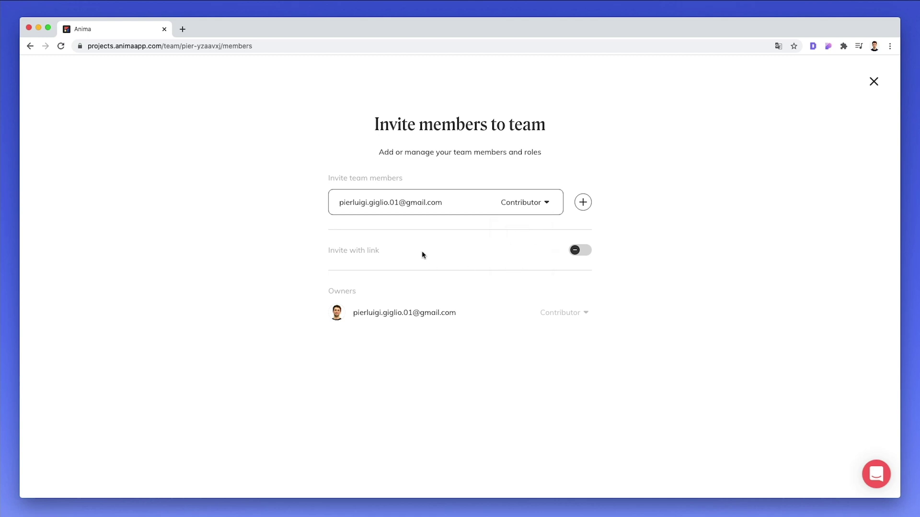
# - Turn on invite with link, set link joiners to Viewer, and copy the link
pyautogui.click(582, 249)
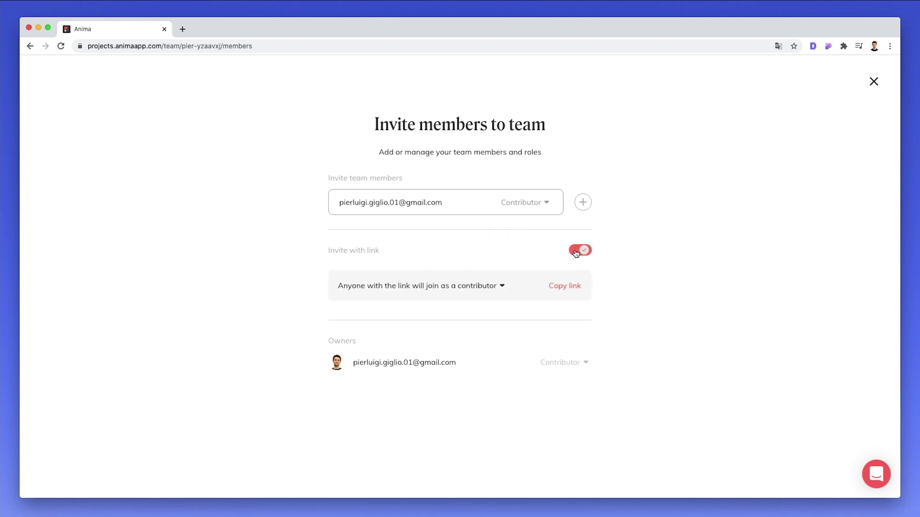
pyautogui.click(502, 286)
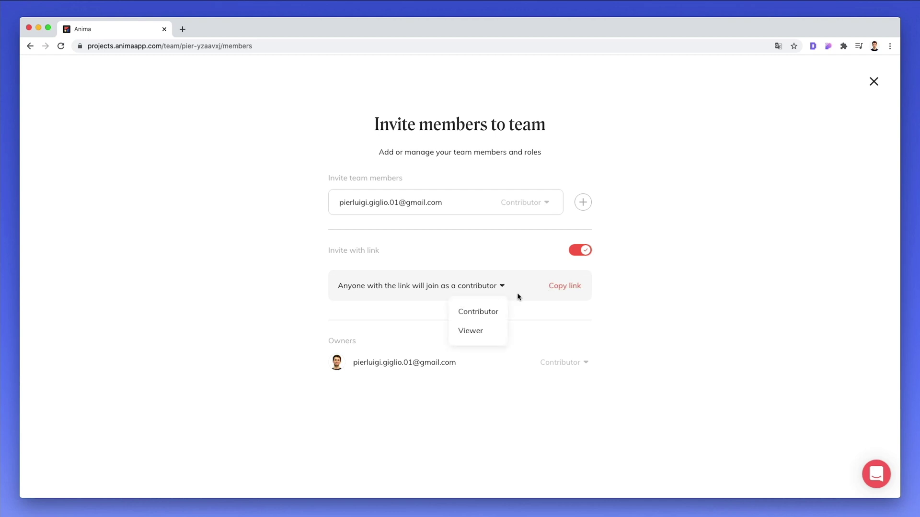
pyautogui.click(443, 298)
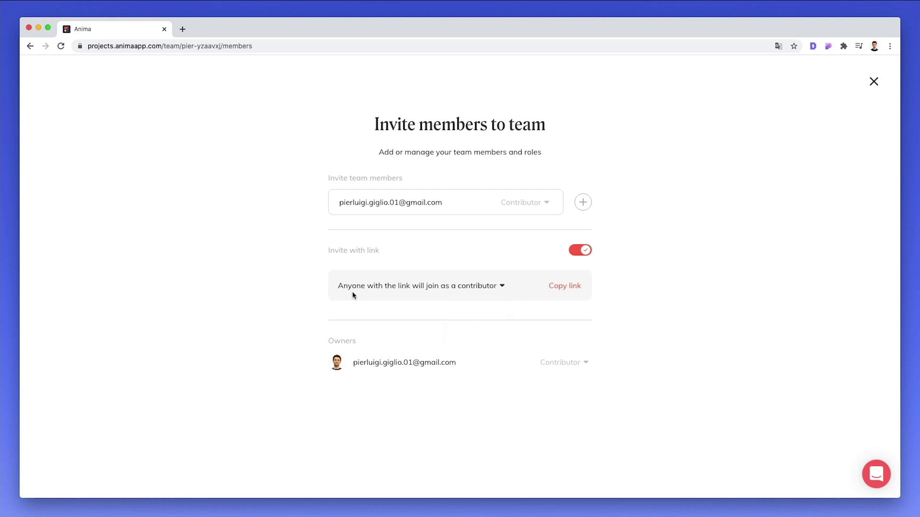
pyautogui.click(503, 287)
pyautogui.click(486, 329)
pyautogui.click(570, 288)
pyautogui.click(556, 286)
# - Close the invite page and create a new project named 'Website'
pyautogui.click(873, 82)
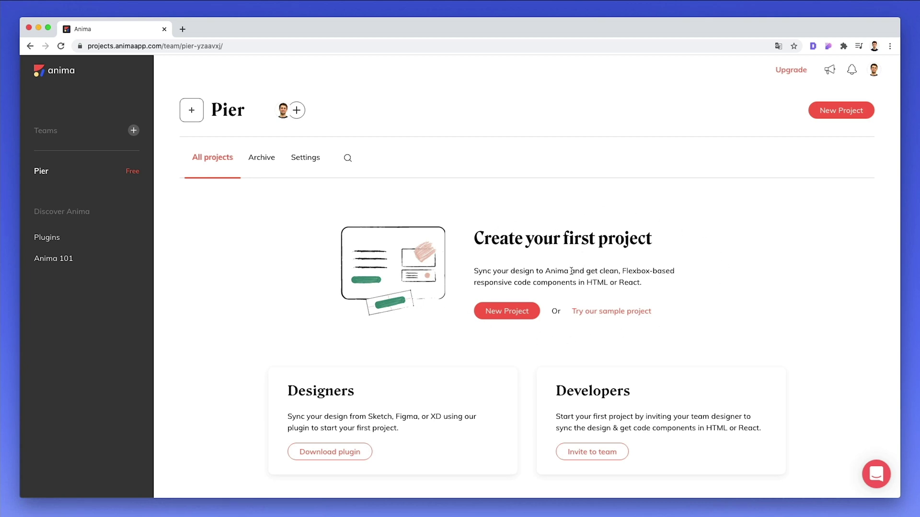
pyautogui.click(510, 313)
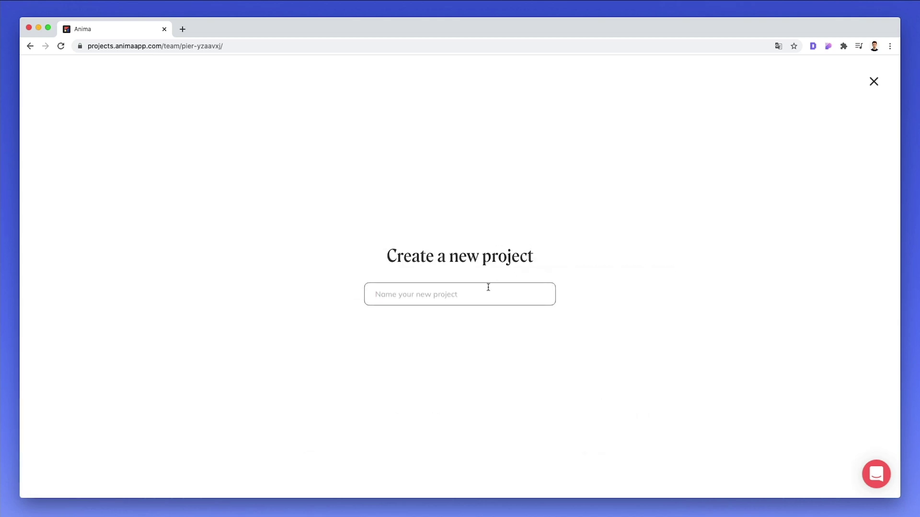
pyautogui.write('Website')
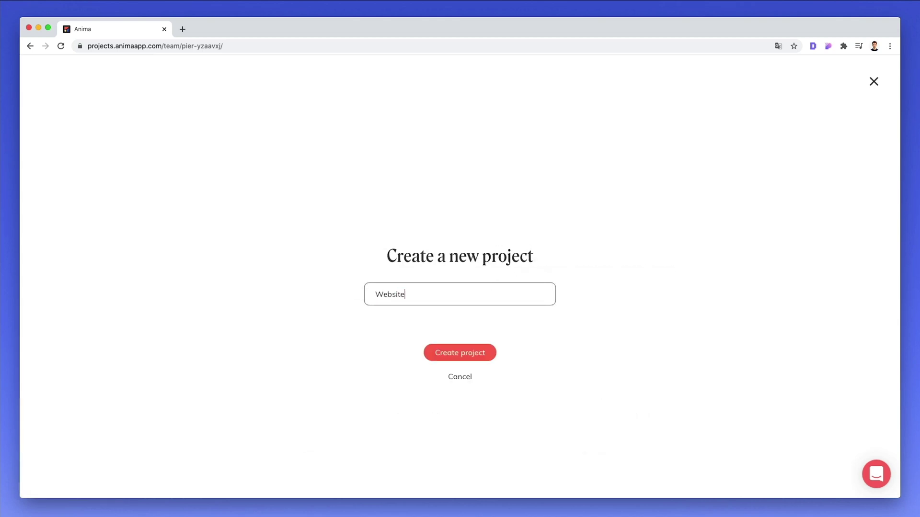
pyautogui.click(471, 348)
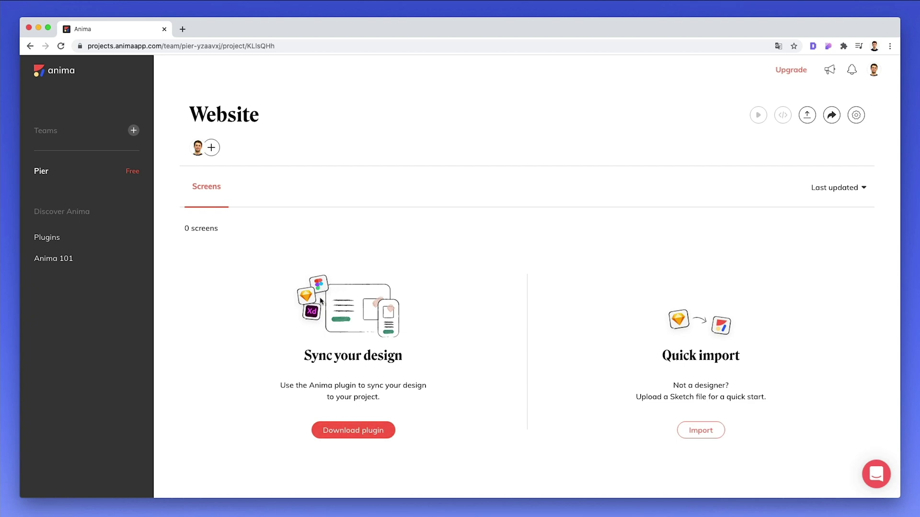
# - Check the plugin downloads and Sketch quick import, then return to Pier's project list
pyautogui.click(352, 432)
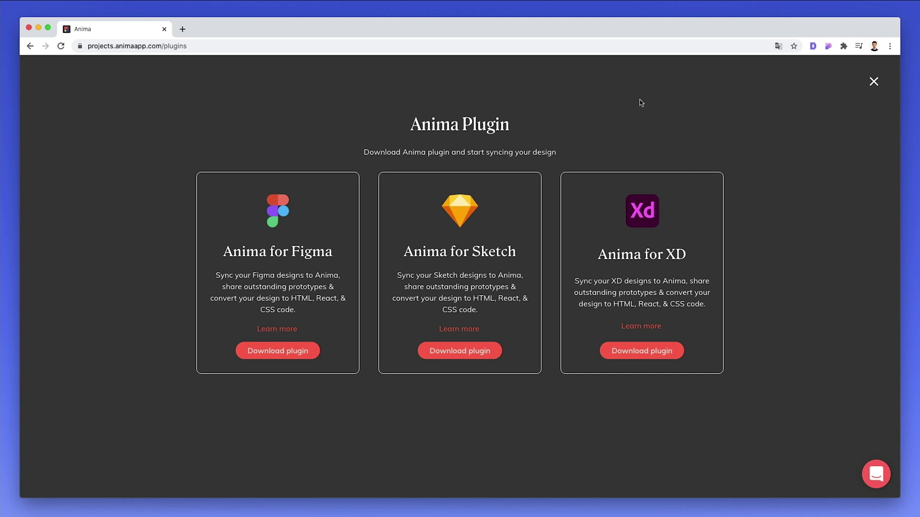
pyautogui.click(873, 82)
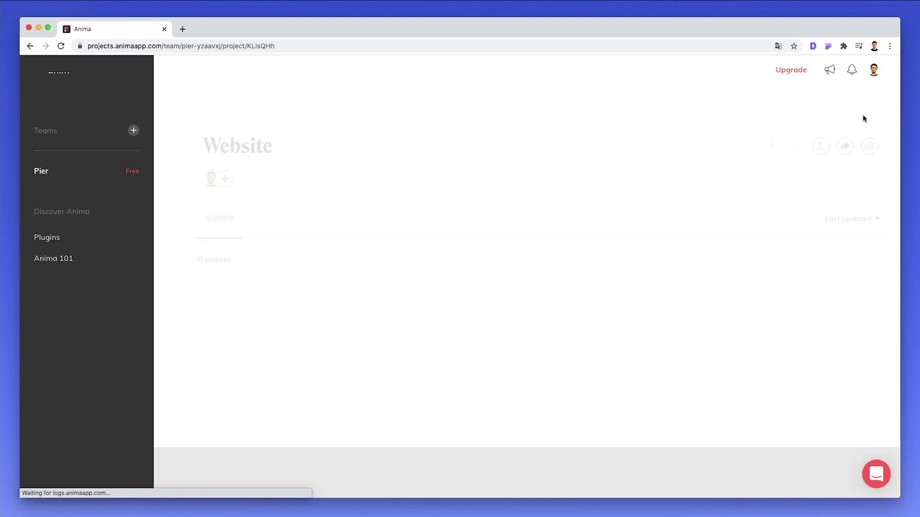
pyautogui.scroll(-1, 579, 364)
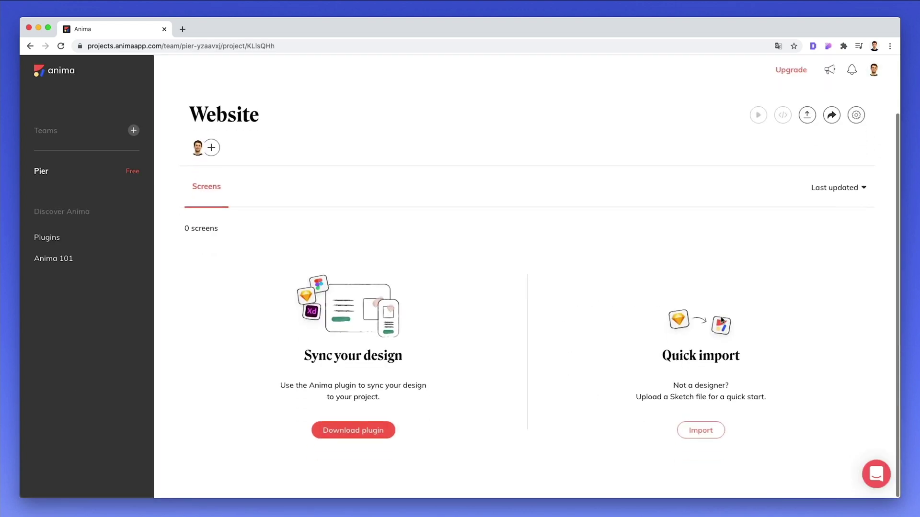
pyautogui.click(698, 429)
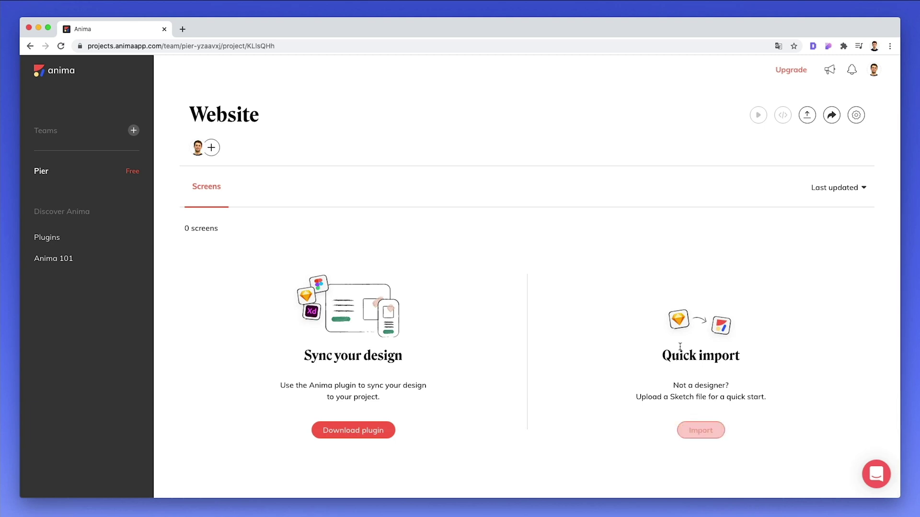
pyautogui.click(101, 171)
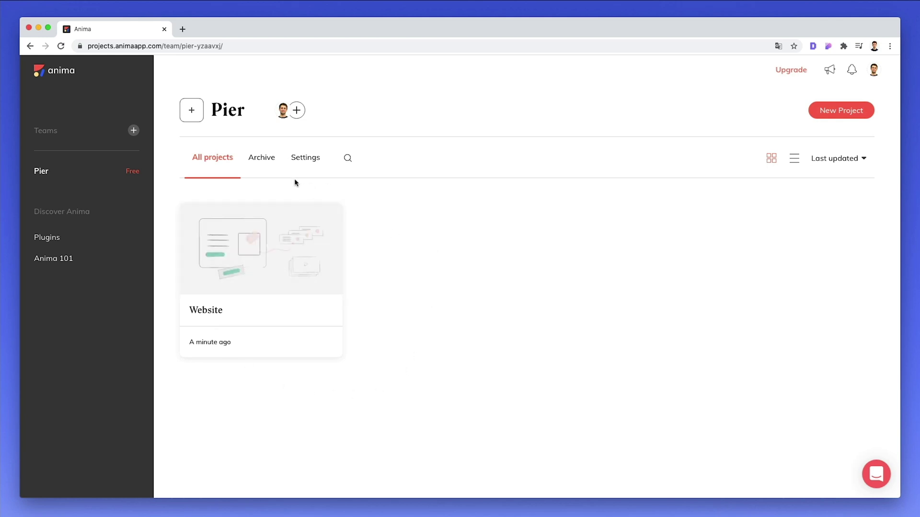
# - View the empty Archive, then open and close the team's General details in Settings
pyautogui.click(266, 159)
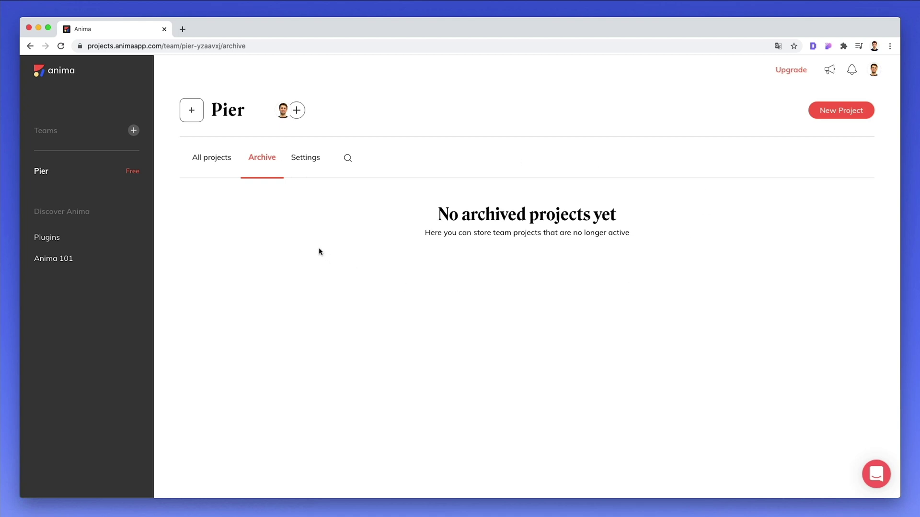
pyautogui.click(305, 161)
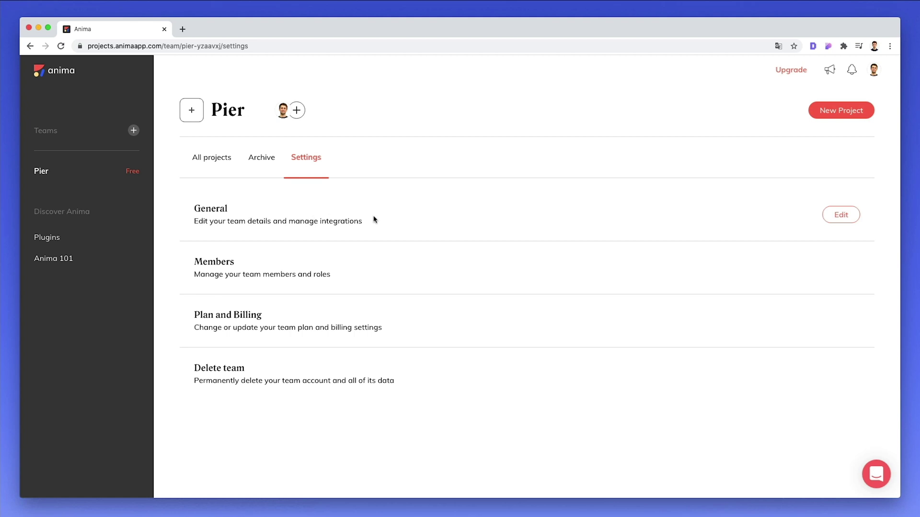
pyautogui.click(835, 214)
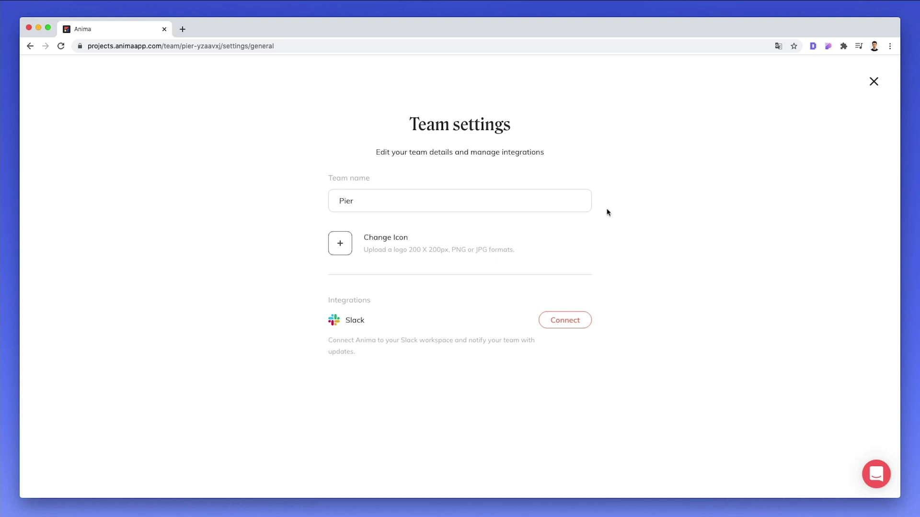
pyautogui.click(873, 81)
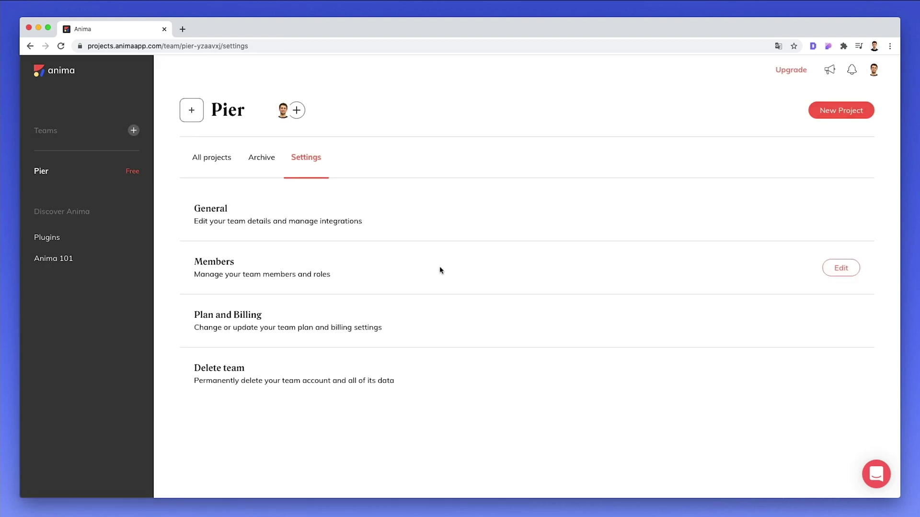
# - Review the Members invitations and the one-project Free plan billing, closing each
pyautogui.click(833, 268)
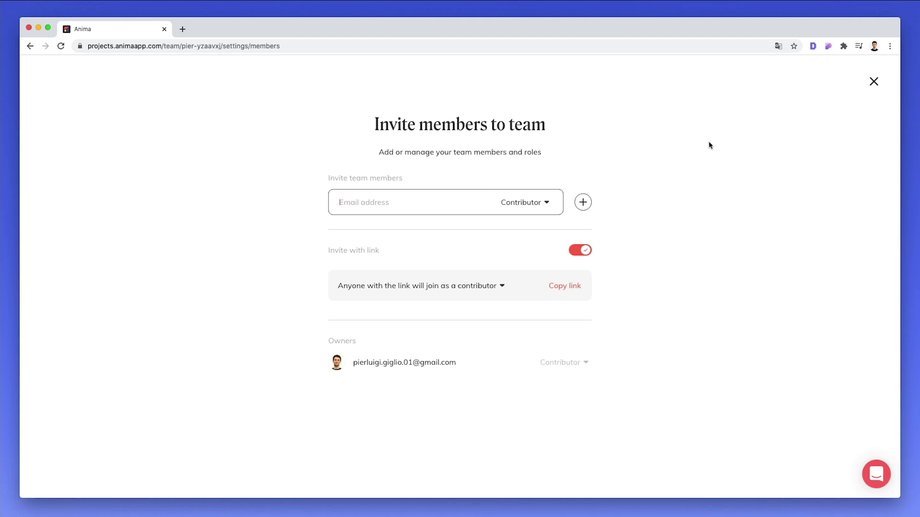
pyautogui.click(873, 82)
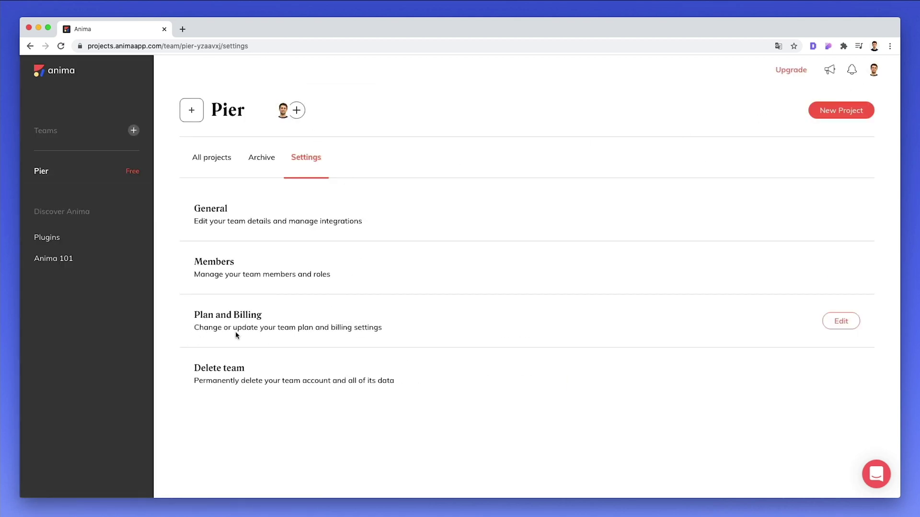
pyautogui.click(832, 326)
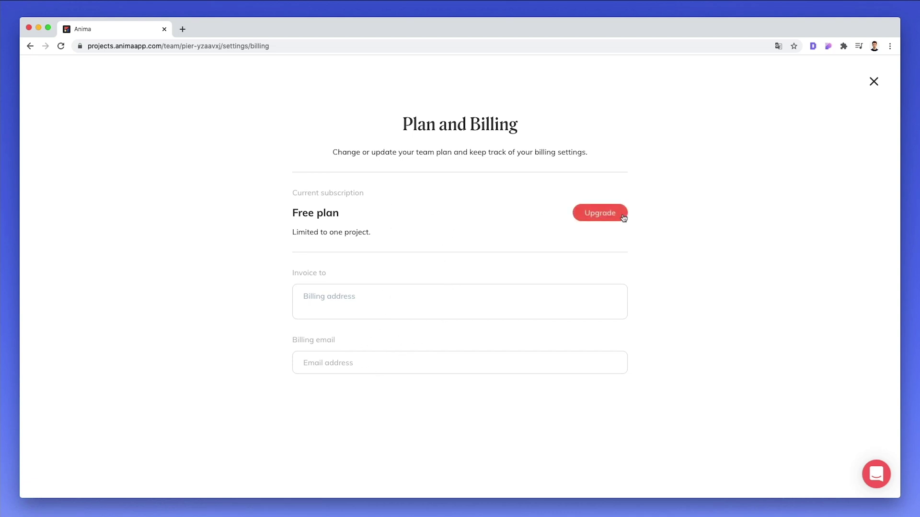
pyautogui.click(873, 82)
pyautogui.moveTo(254, 363)
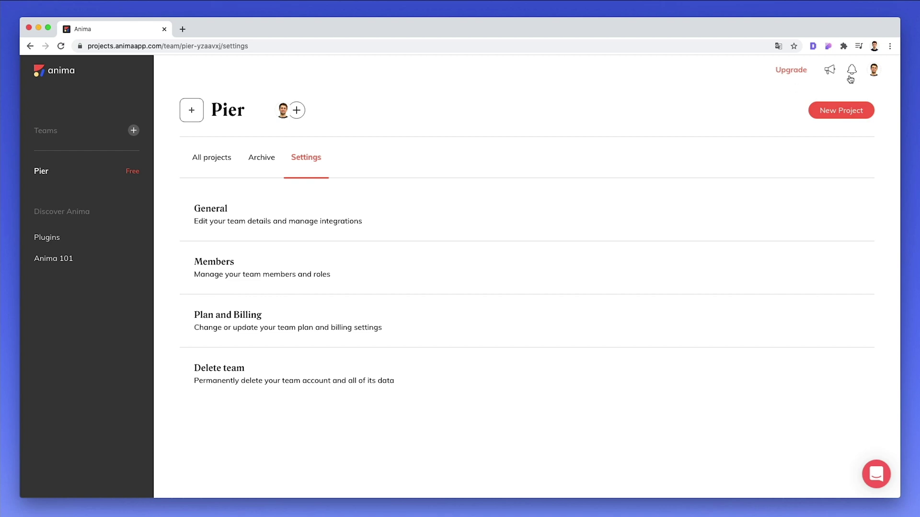
# - Dismiss the Product updates panel, check Notifications, then open the avatar's account menu
pyautogui.click(832, 72)
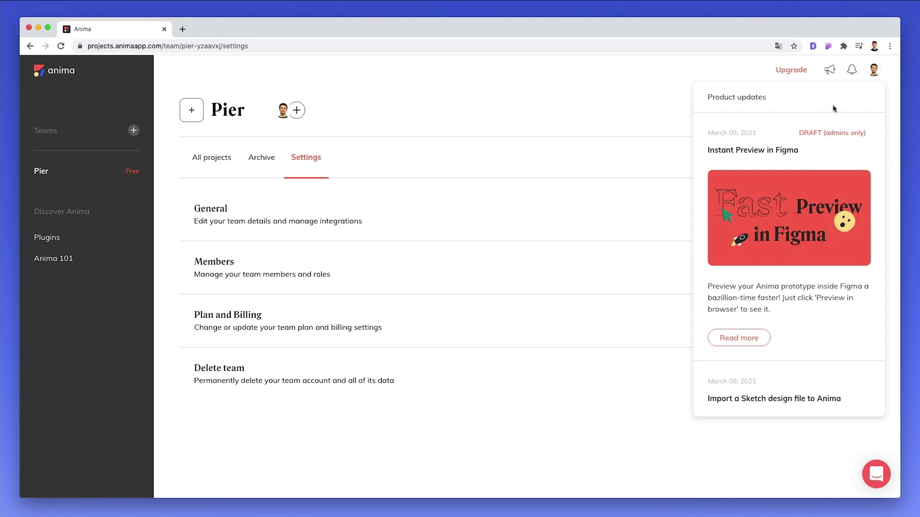
pyautogui.click(645, 94)
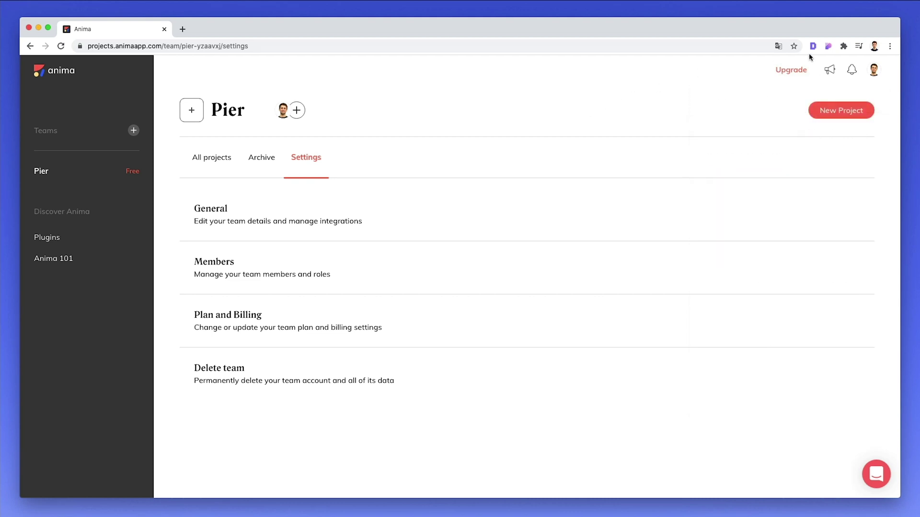
pyautogui.click(852, 72)
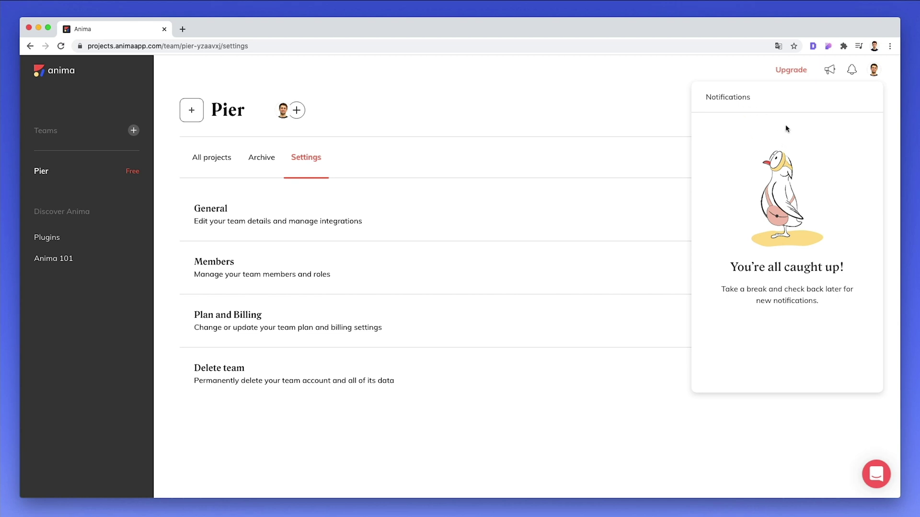
pyautogui.click(872, 71)
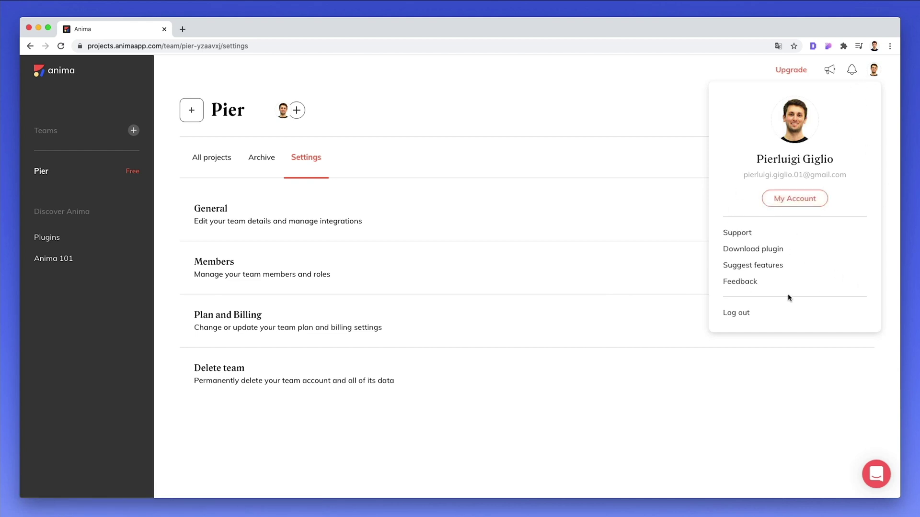
# - Check the account's email notification preferences and its Free plan subscription, then close Account settings
pyautogui.click(785, 203)
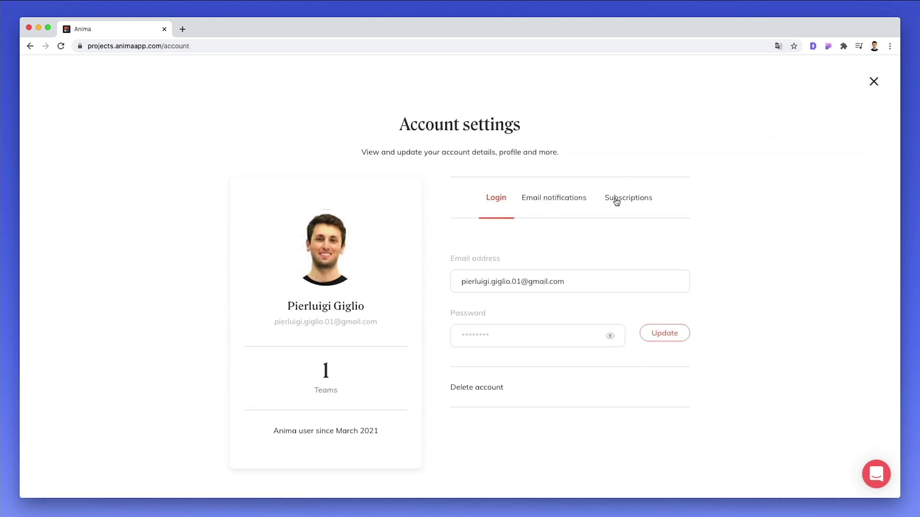
pyautogui.click(572, 202)
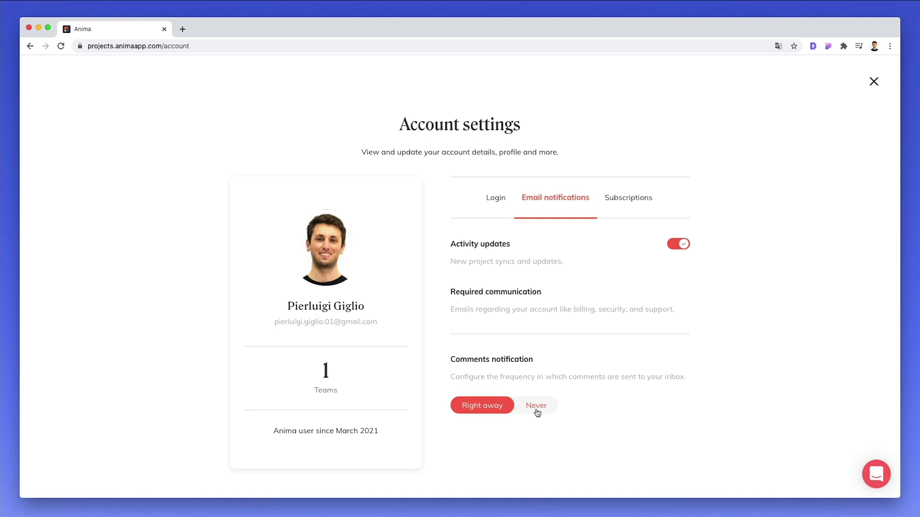
pyautogui.click(628, 198)
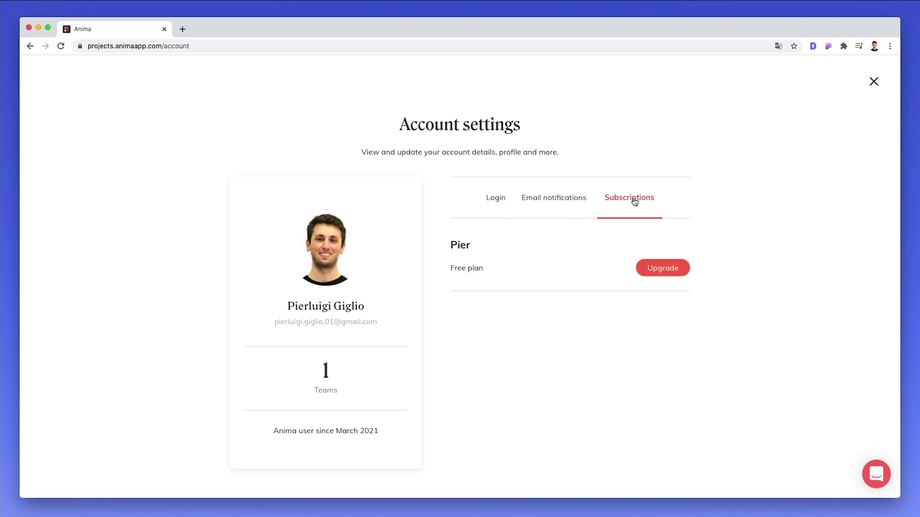
pyautogui.click(874, 80)
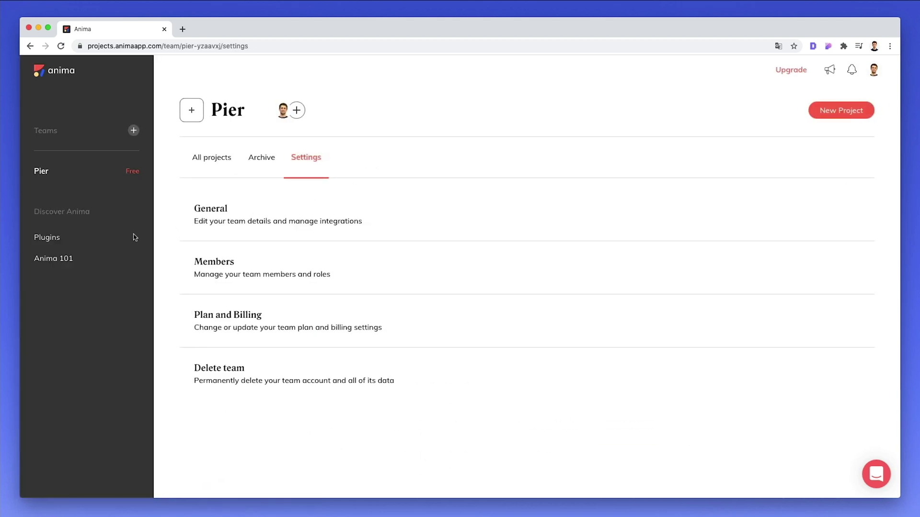
# - Glance at the Plugins download page, scroll through the Anima 101 guide, then switch back to the first Anima tab
pyautogui.click(56, 237)
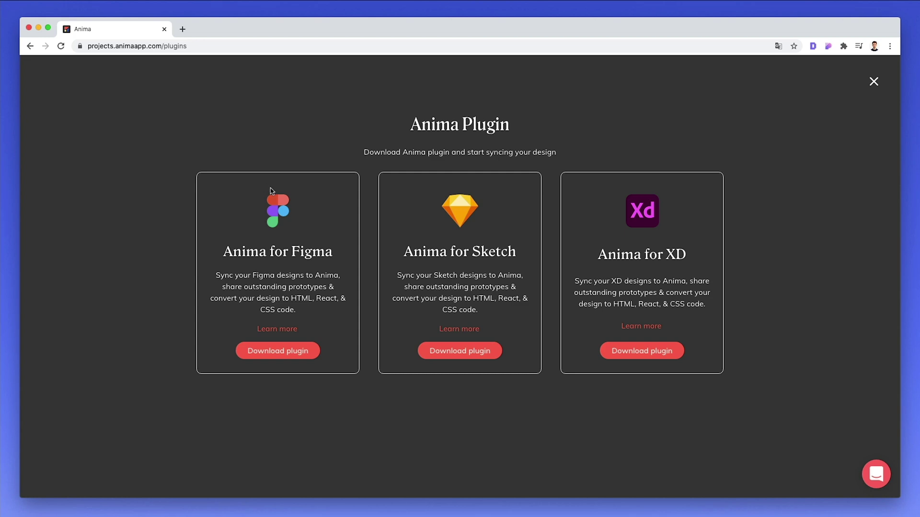
pyautogui.press('Escape')
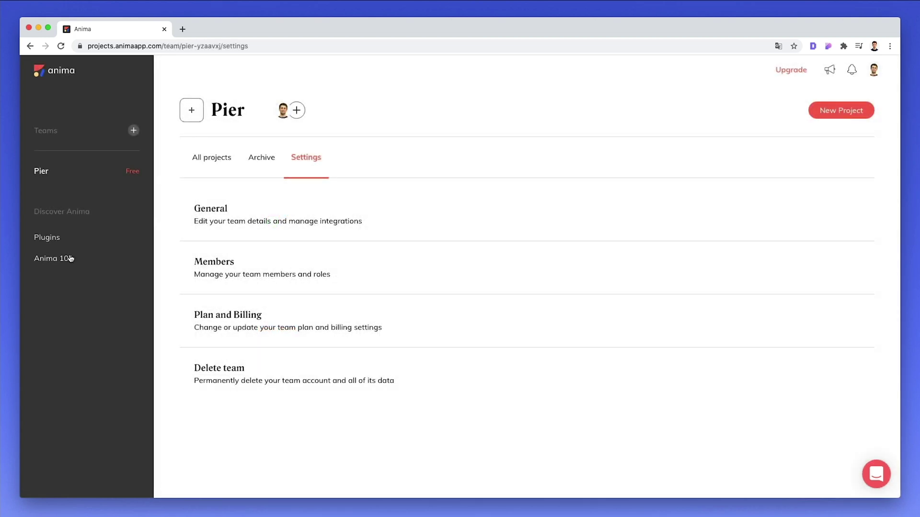
pyautogui.click(67, 258)
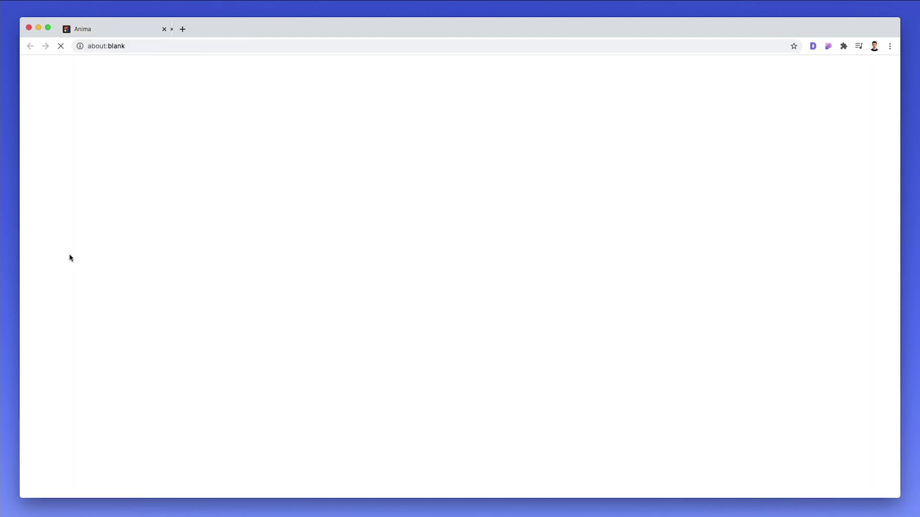
pyautogui.scroll(-10, 129, 242)
pyautogui.scroll(-8, 130, 242)
pyautogui.scroll(-6, 128, 242)
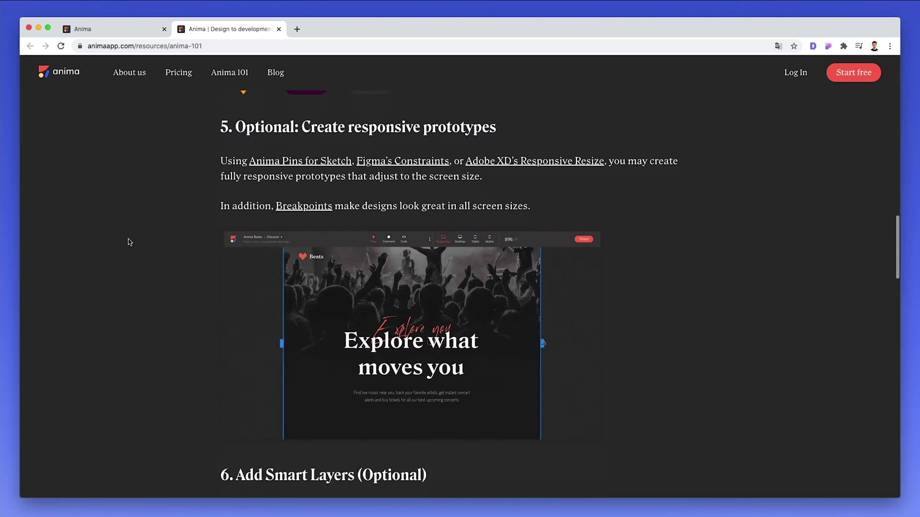
pyautogui.scroll(-10, 128, 242)
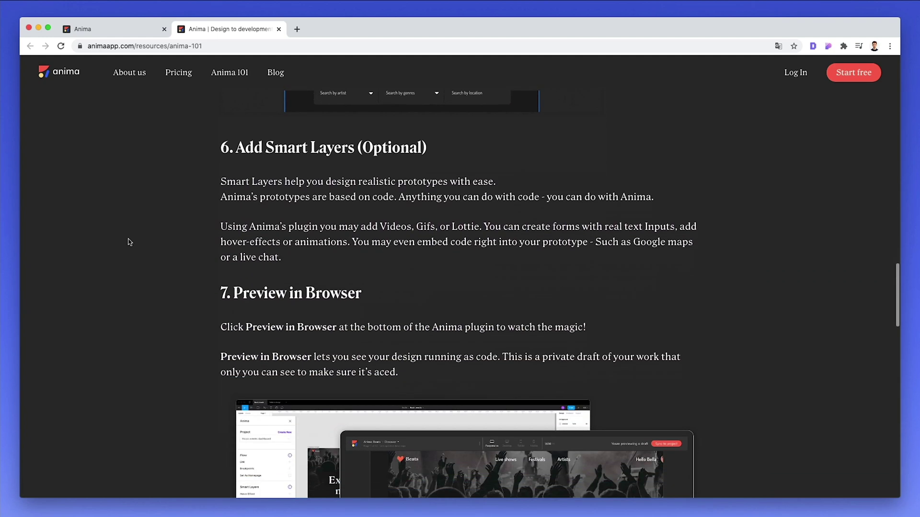
pyautogui.click(115, 30)
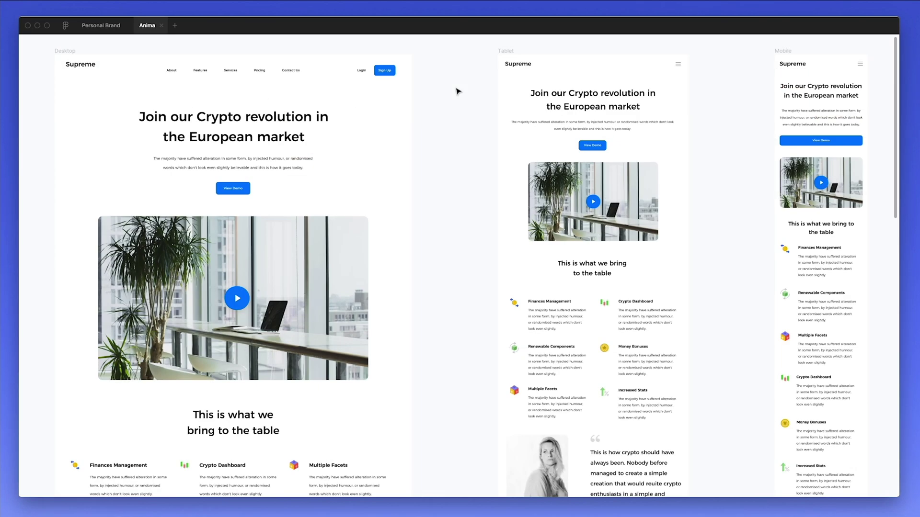
pyautogui.scroll(-1, 457, 91)
pyautogui.scroll(-5, 458, 91)
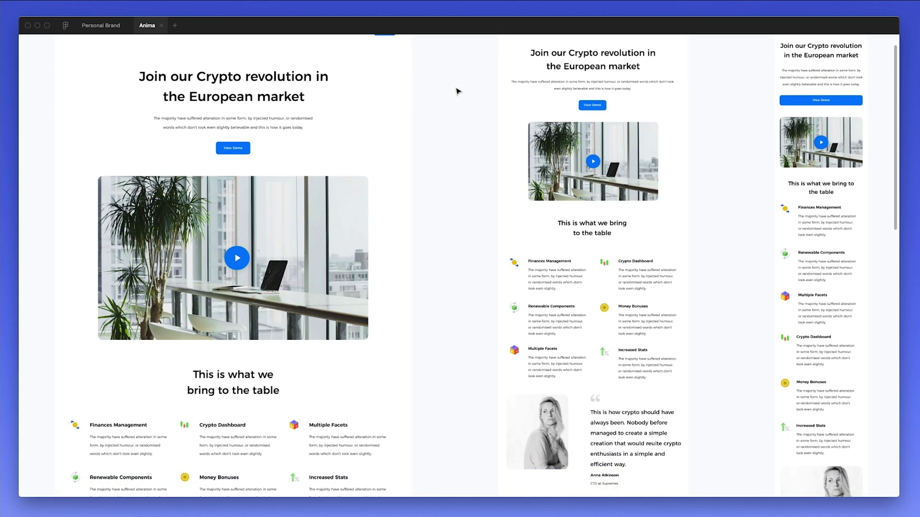
pyautogui.scroll(-5, 458, 91)
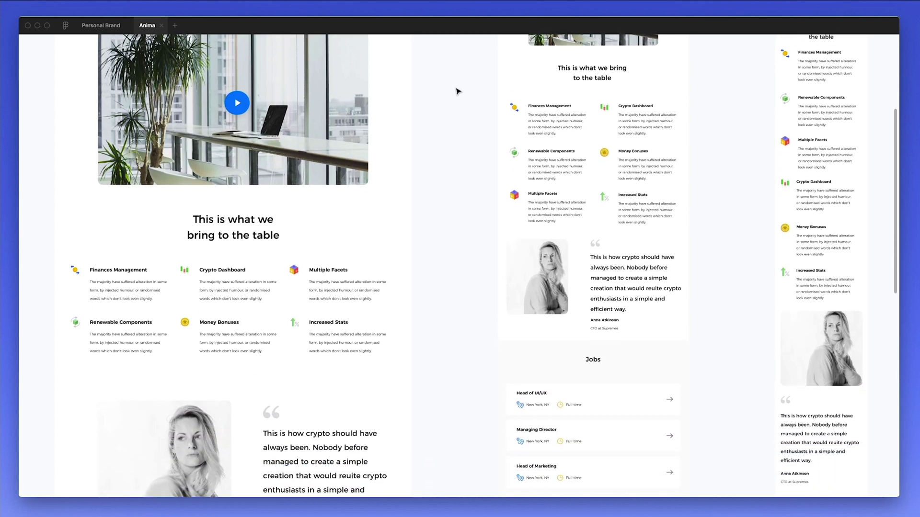
pyautogui.scroll(-1, 457, 91)
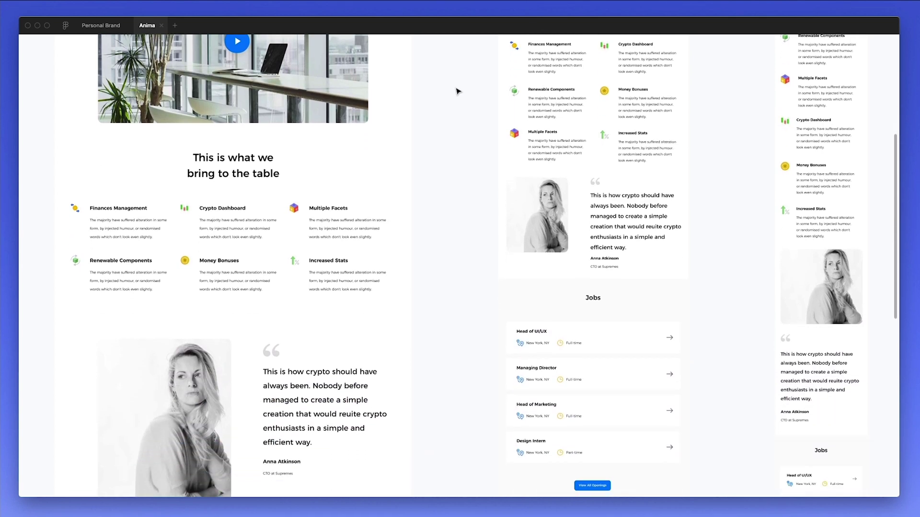